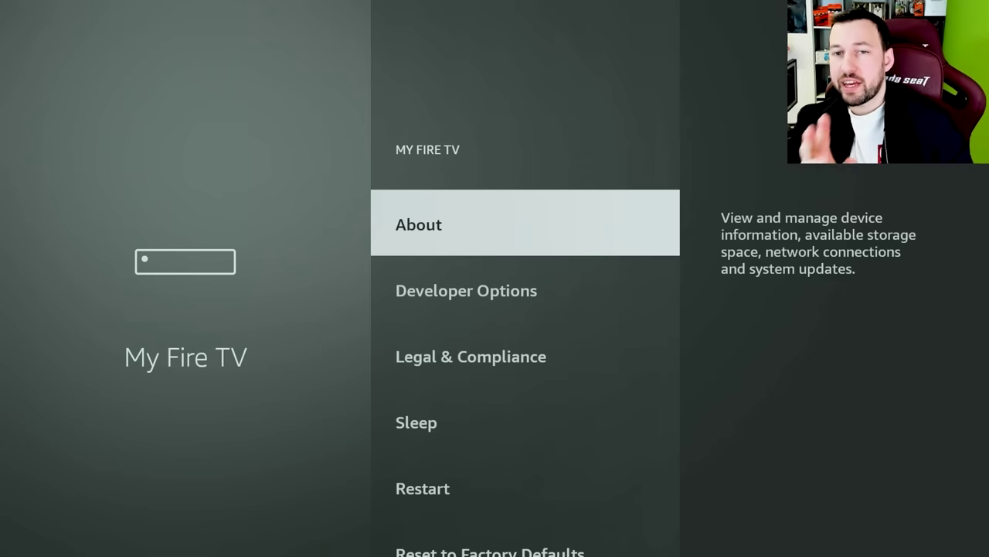
# Try to unlock developer mode through the Fire TV Cube entry in the device's About section, and return to My Fire TV
pyautogui.press('Return')
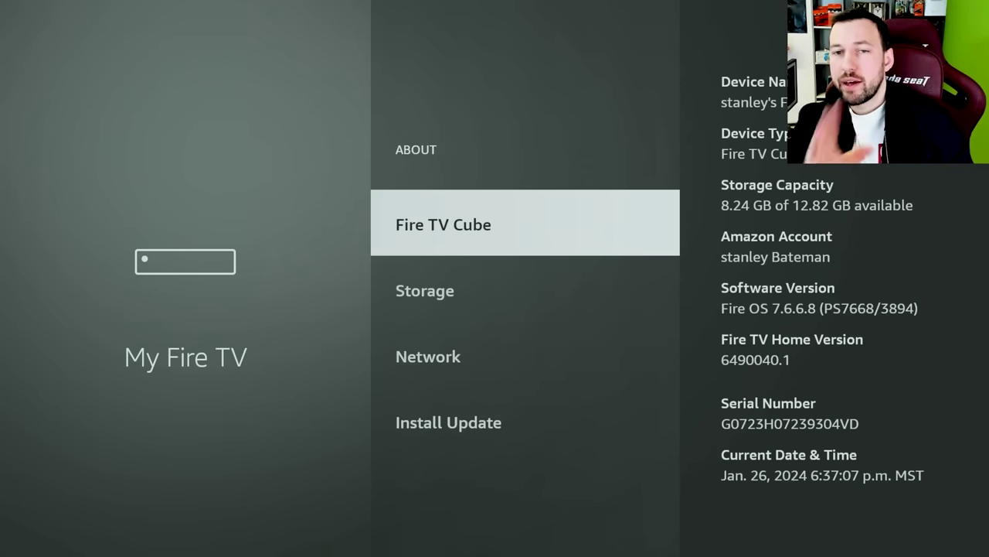
pyautogui.press('Return')
pyautogui.press('Return')
pyautogui.press('Return')
pyautogui.press('Return')
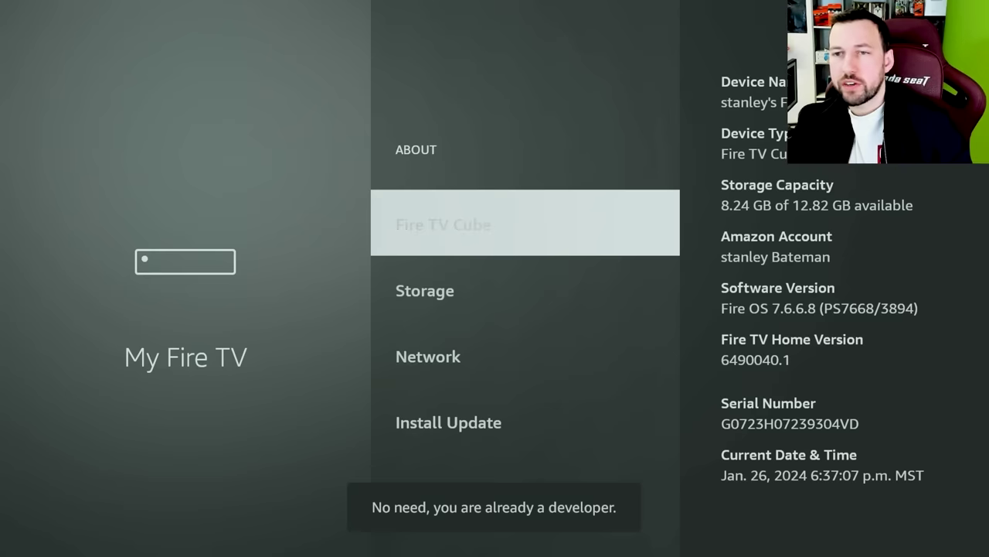
pyautogui.press('Escape')
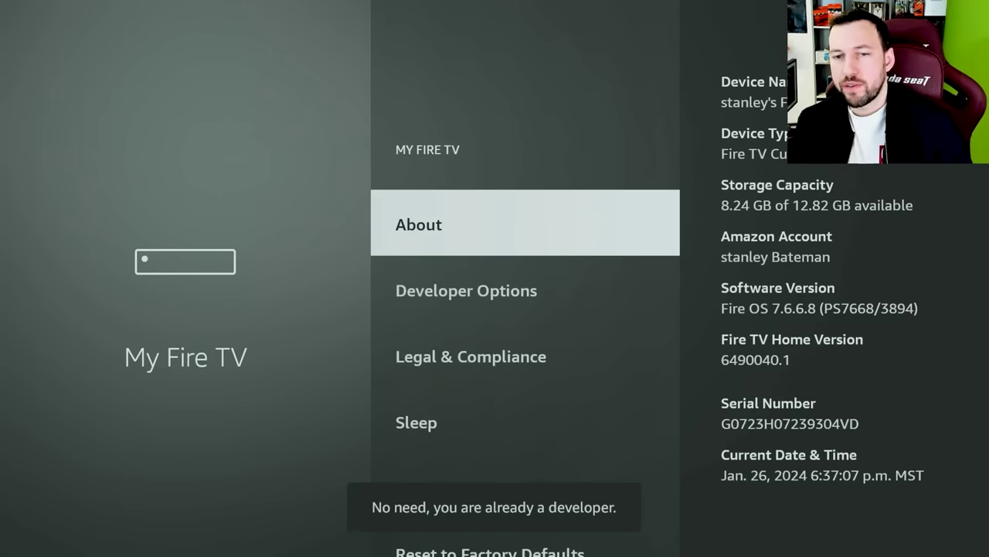
# Examine the ADB Debugging and Install unknown apps settings in Developer Options, and return to the home screen
pyautogui.press('Down')
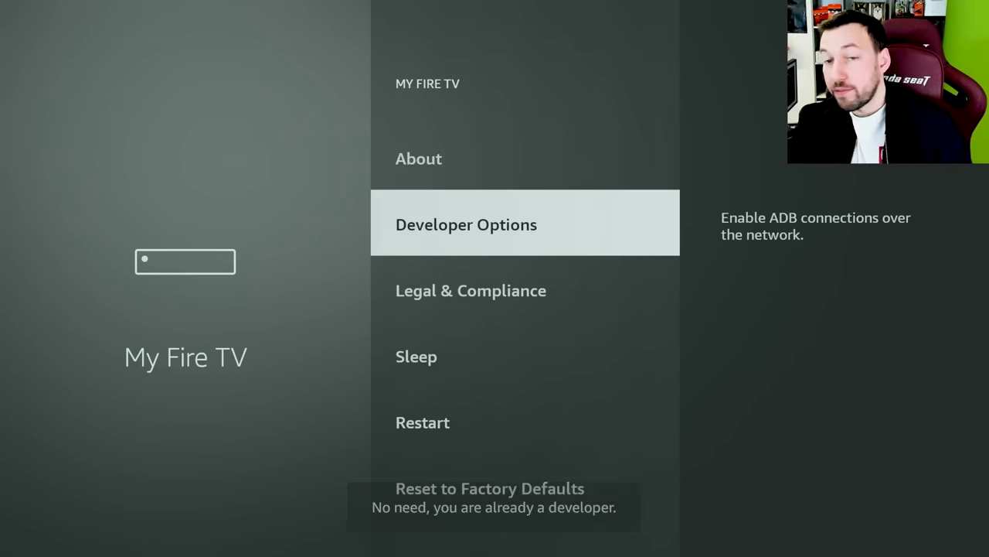
pyautogui.press('Return')
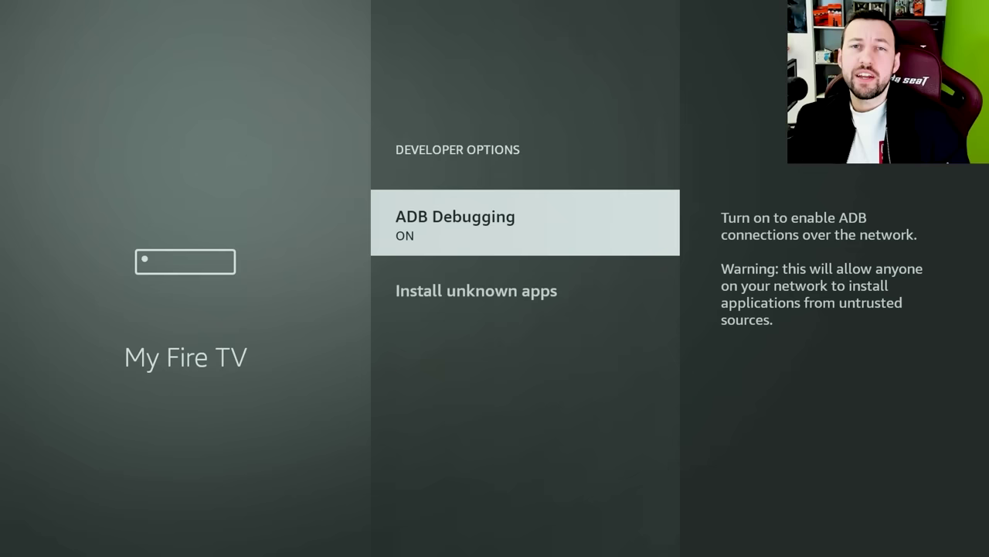
pyautogui.press('Down')
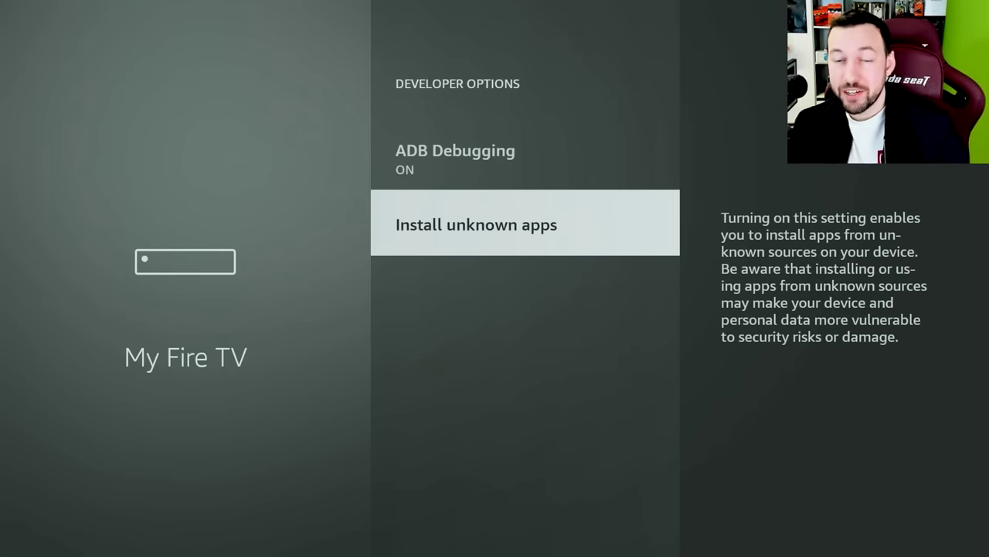
pyautogui.press('Home')
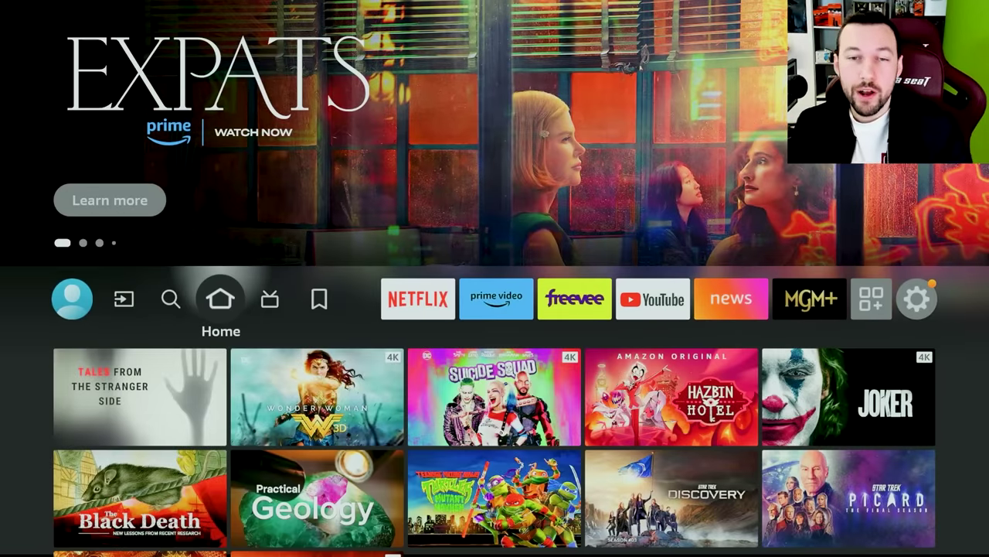
# Browse the Live section's rows down to the Live TV Sources tile and return to the home screen
pyautogui.press('Right')
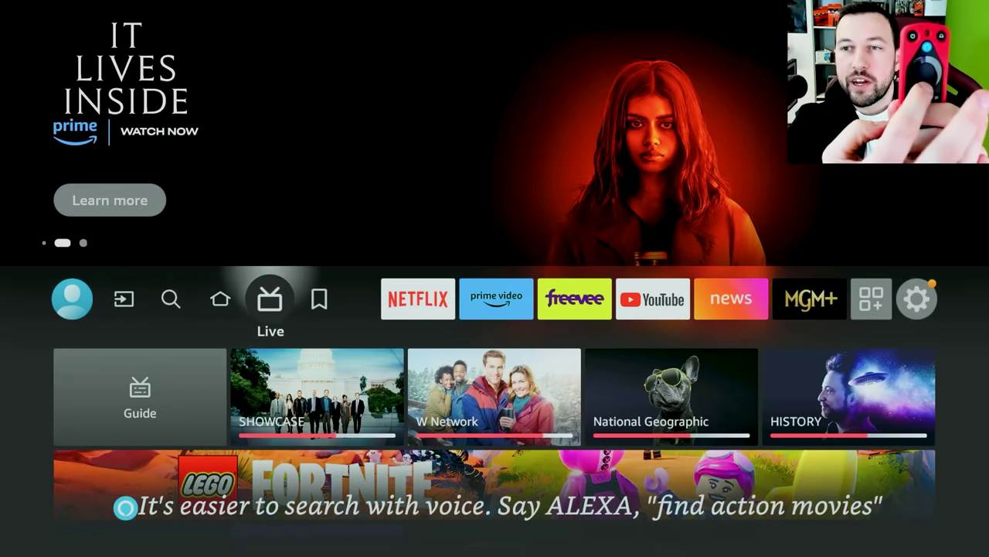
pyautogui.press('Down')
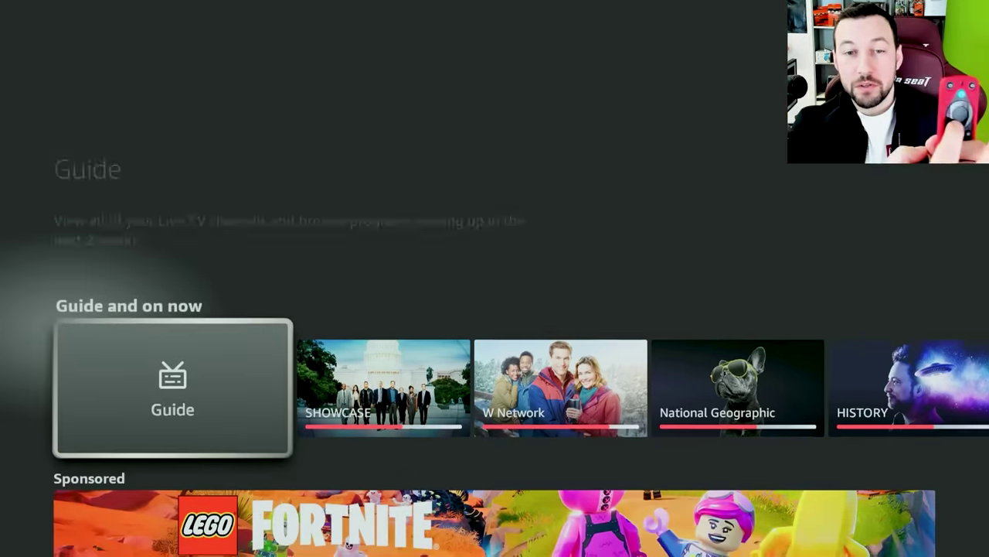
pyautogui.press('Down')
pyautogui.press('Up')
pyautogui.press('Up')
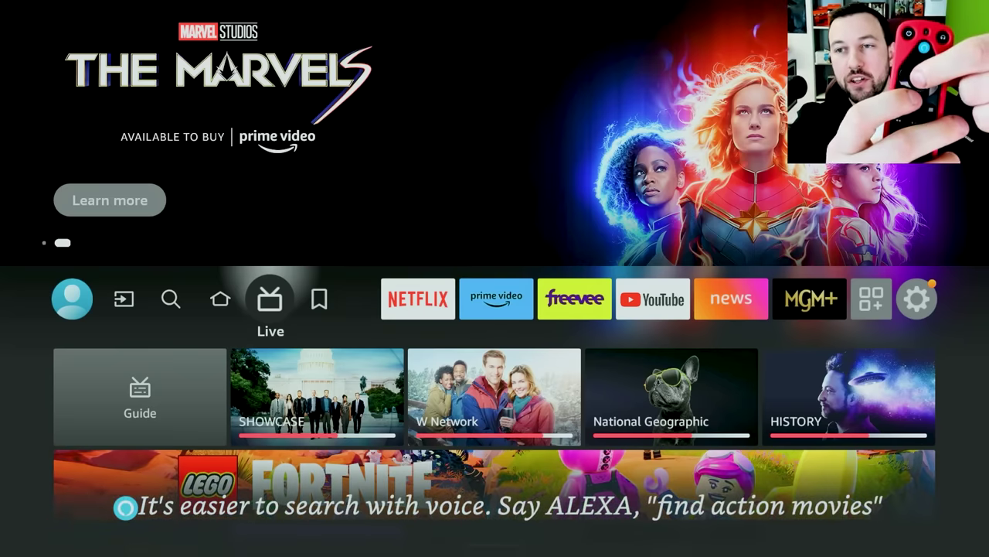
pyautogui.press('Down')
pyautogui.press('Return')
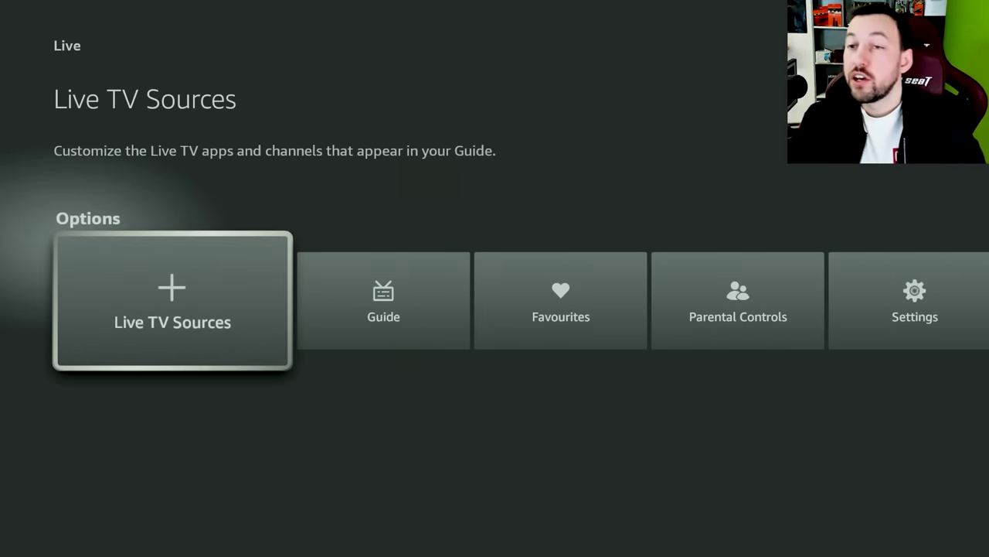
pyautogui.press('Up')
pyautogui.press('Up')
pyautogui.press('Up')
pyautogui.press('Up')
pyautogui.press('Up')
pyautogui.press('Up')
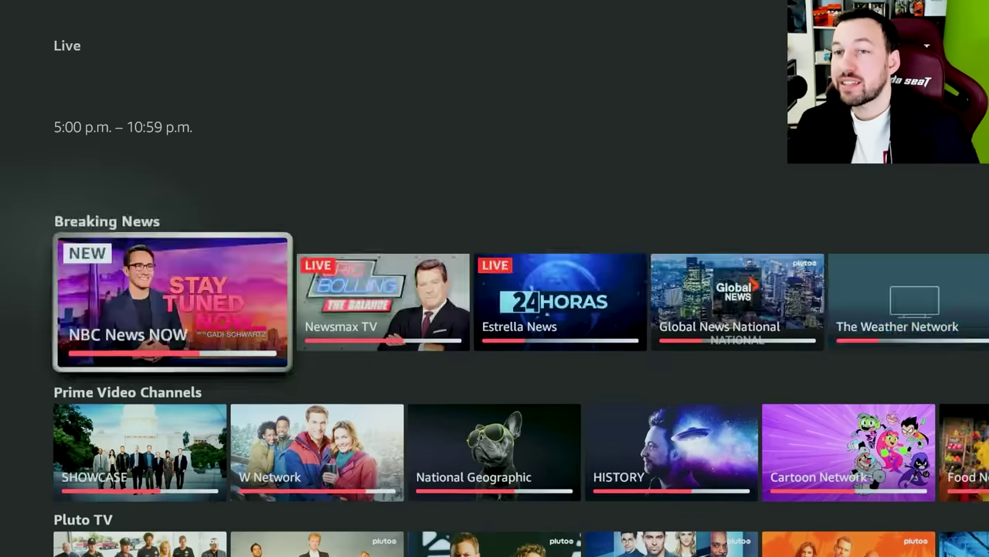
pyautogui.press('Home')
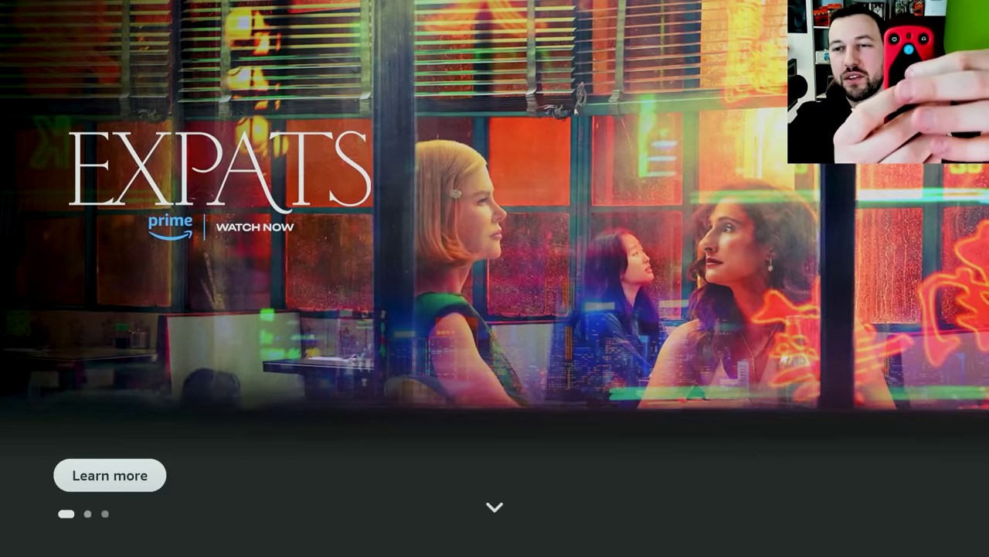
# Open the Developer Tools Menu from the Live TV Sources tile in the Live section and turn on System X-Ray
pyautogui.press('Down')
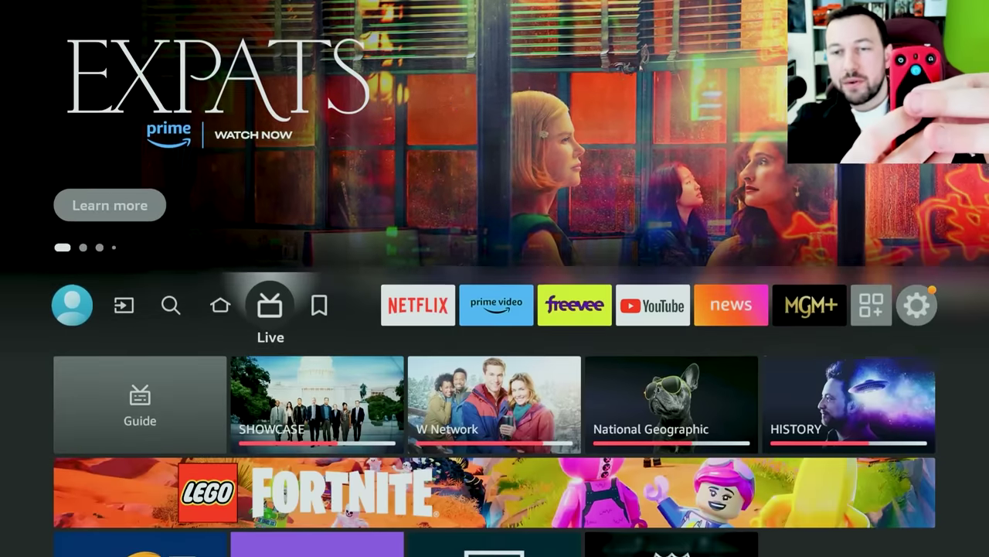
pyautogui.press('Return')
pyautogui.press('Down')
pyautogui.press('Down')
pyautogui.press('Down')
pyautogui.press('Down')
pyautogui.press('Down')
pyautogui.press('Down')
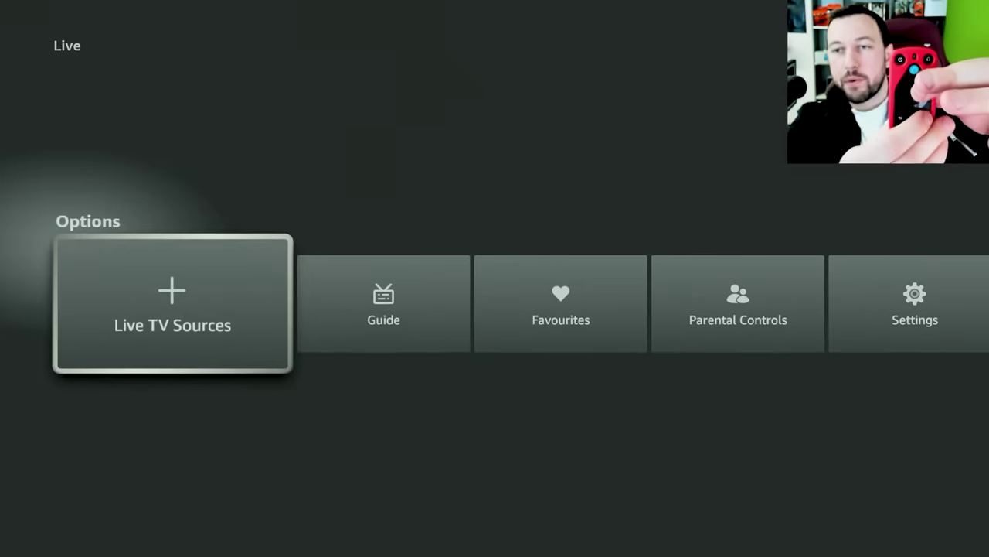
pyautogui.press('Menu')
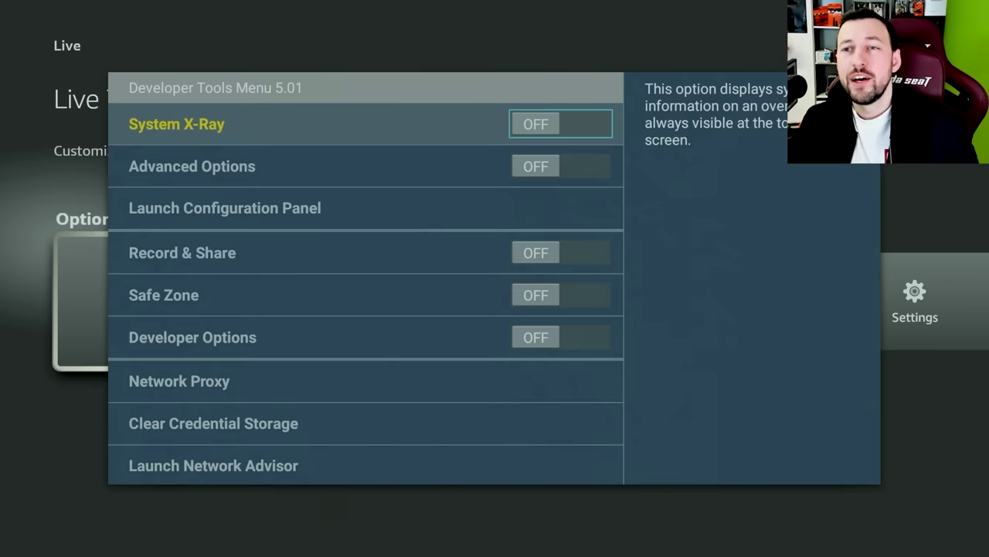
pyautogui.press('Return')
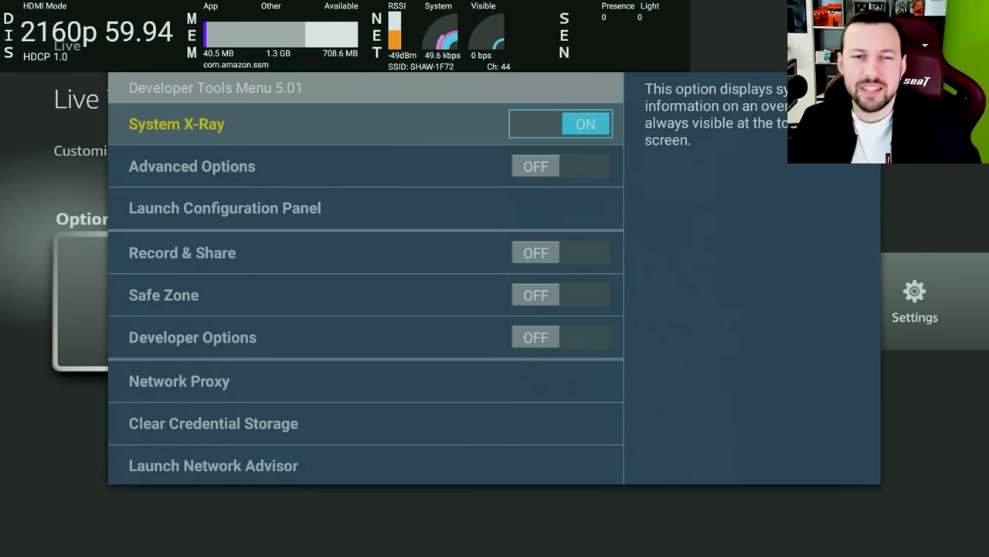
# Turn on Advanced Options to show the multimedia overlay, and turn it back off
pyautogui.press('Down')
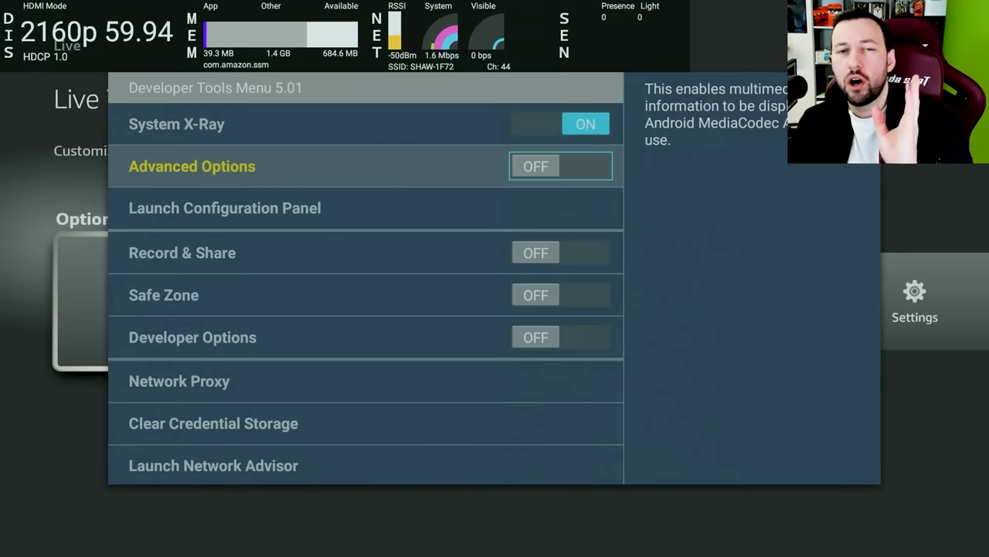
pyautogui.press('Return')
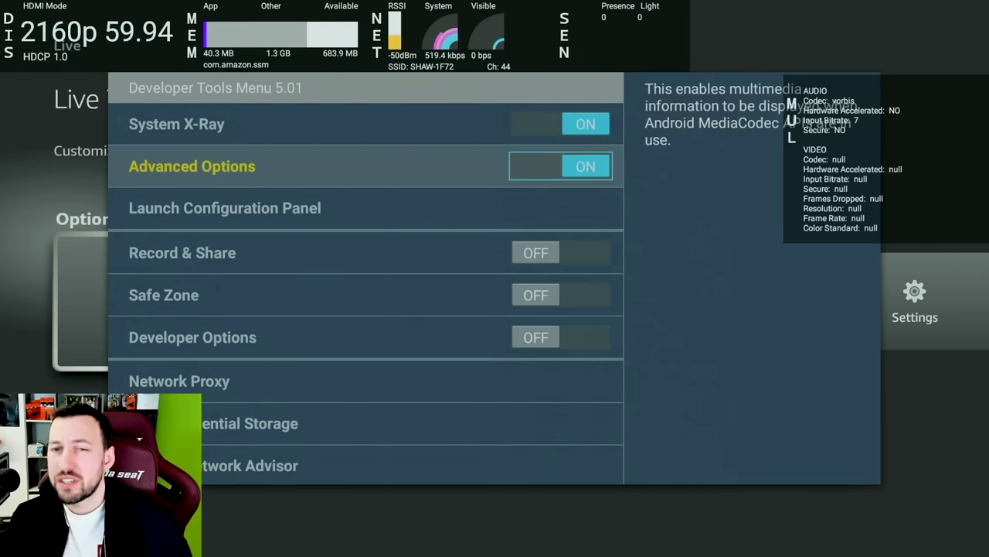
pyautogui.press('Return')
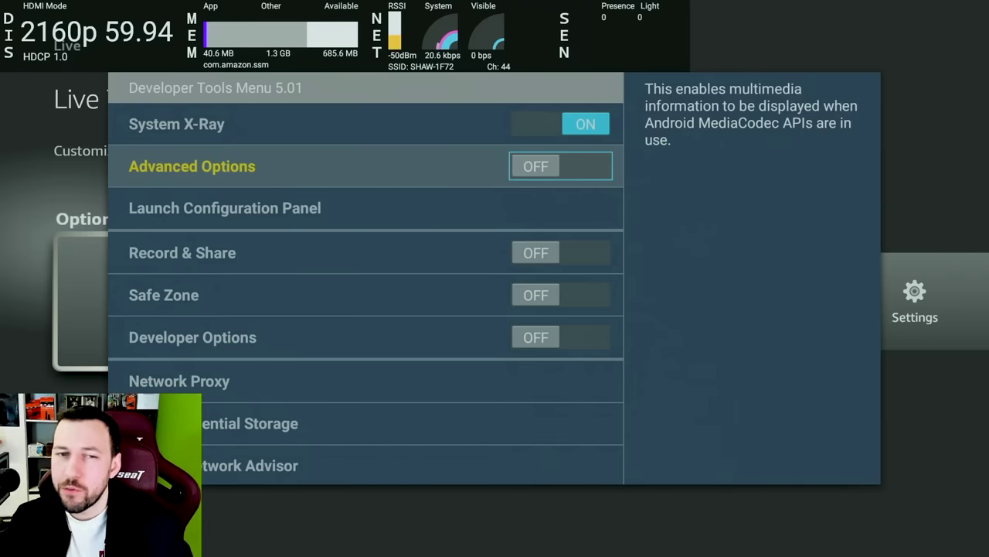
# Launch the System X-Ray configuration panel from the Developer Tools Menu
pyautogui.press('Down')
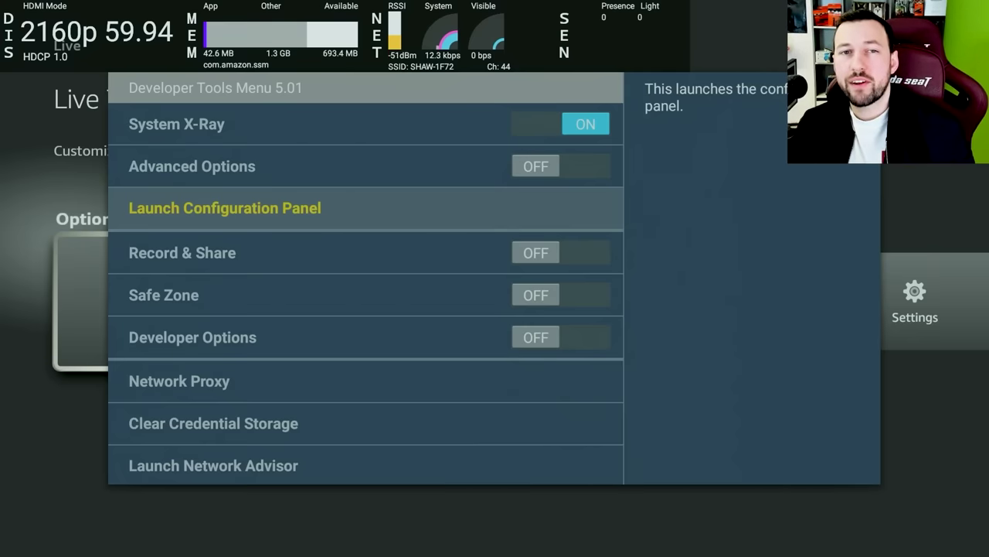
pyautogui.press('Down')
pyautogui.press('Up')
pyautogui.press('Return')
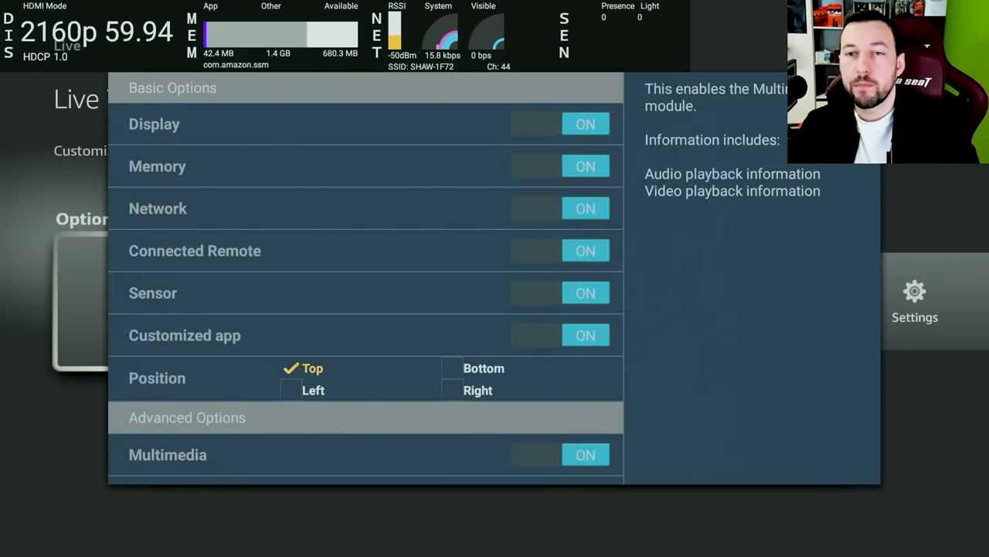
# Toggle the Display module off and back on under Basic Options
pyautogui.press('Up')
pyautogui.press('Up')
pyautogui.press('Up')
pyautogui.press('Up')
pyautogui.press('Up')
pyautogui.press('Up')
pyautogui.press('Return')
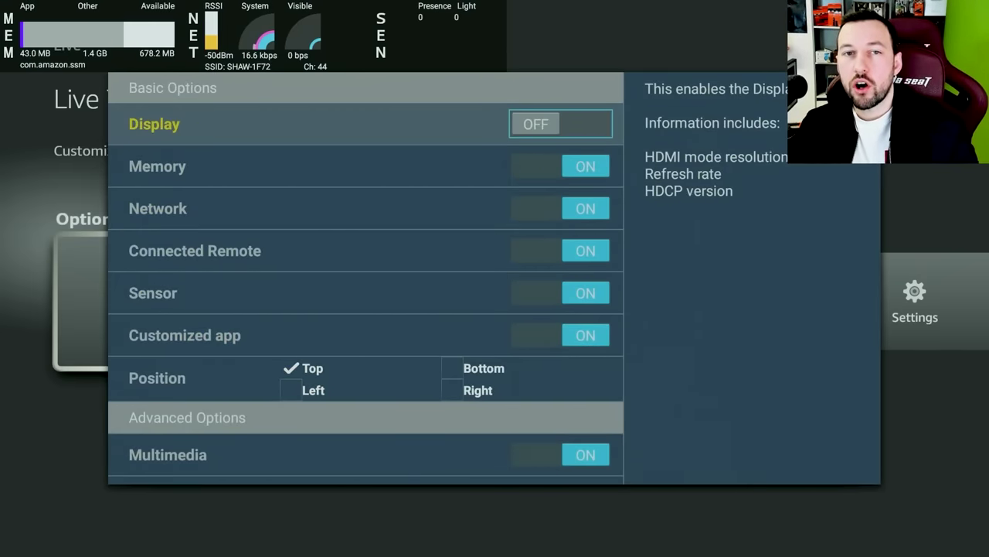
pyautogui.press('Return')
pyautogui.press('Return')
pyautogui.press('Return')
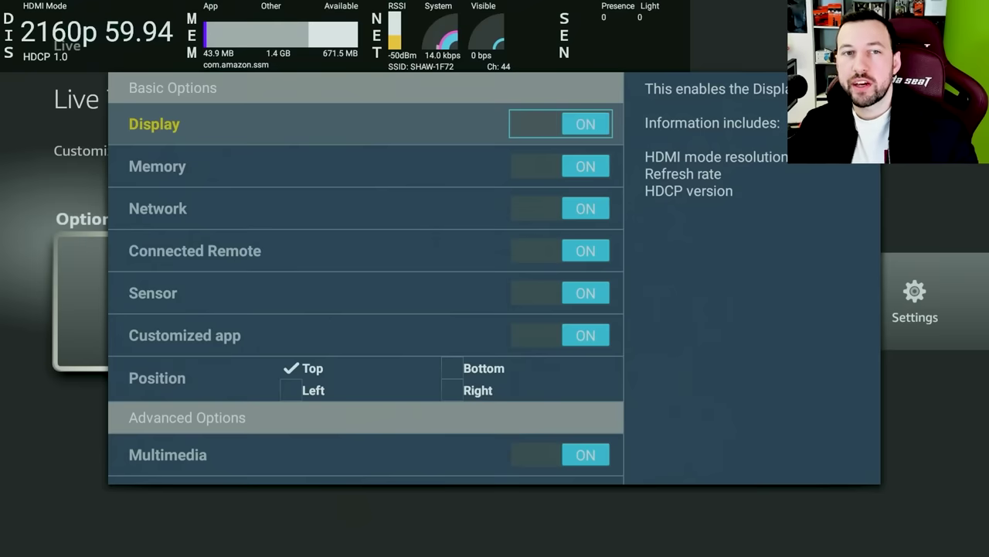
# Toggle the Memory module off and back on in the System X-Ray overlay settings
pyautogui.press('Down')
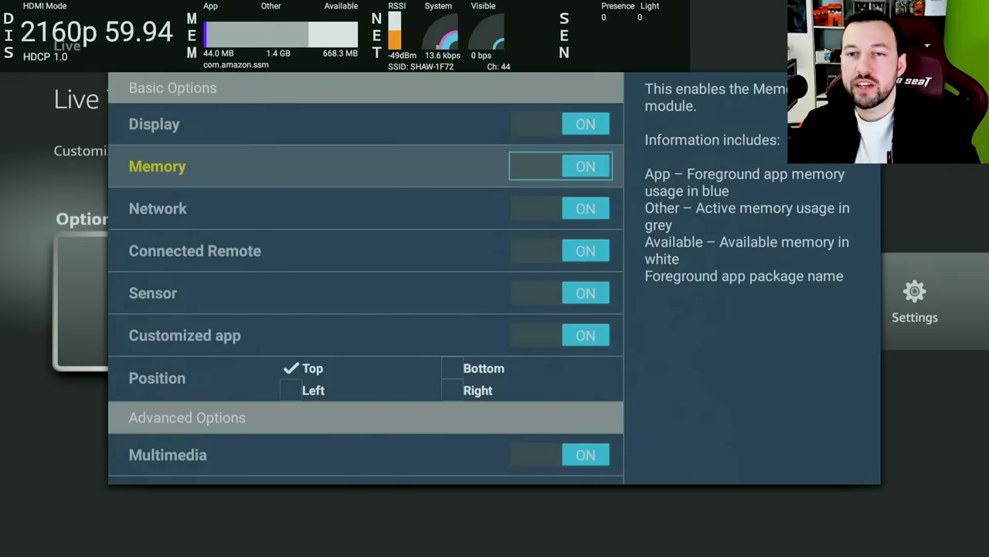
pyautogui.press('Return')
pyautogui.press('Return')
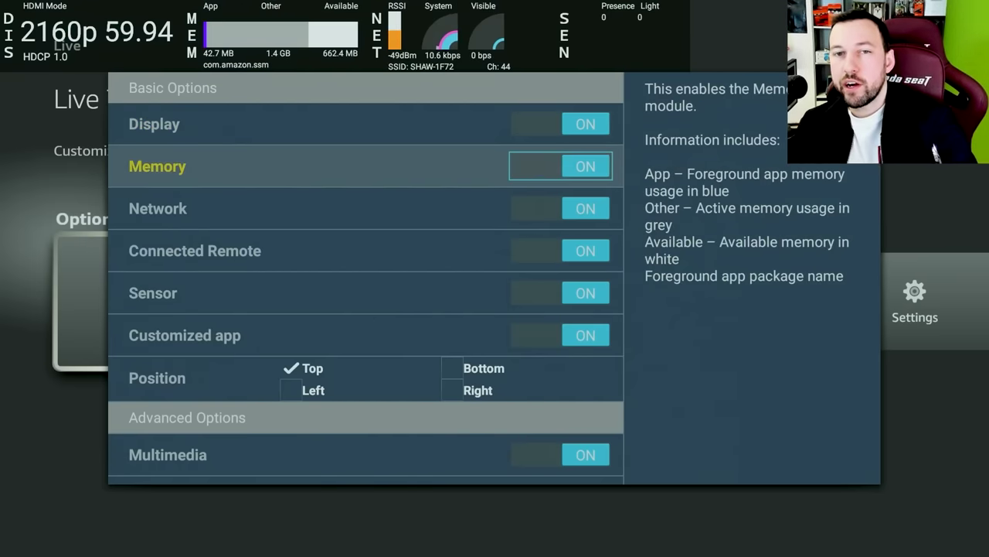
pyautogui.press('Return')
pyautogui.press('Return')
# Toggle the Network module off and back on in the System X-Ray overlay settings
pyautogui.press('Down')
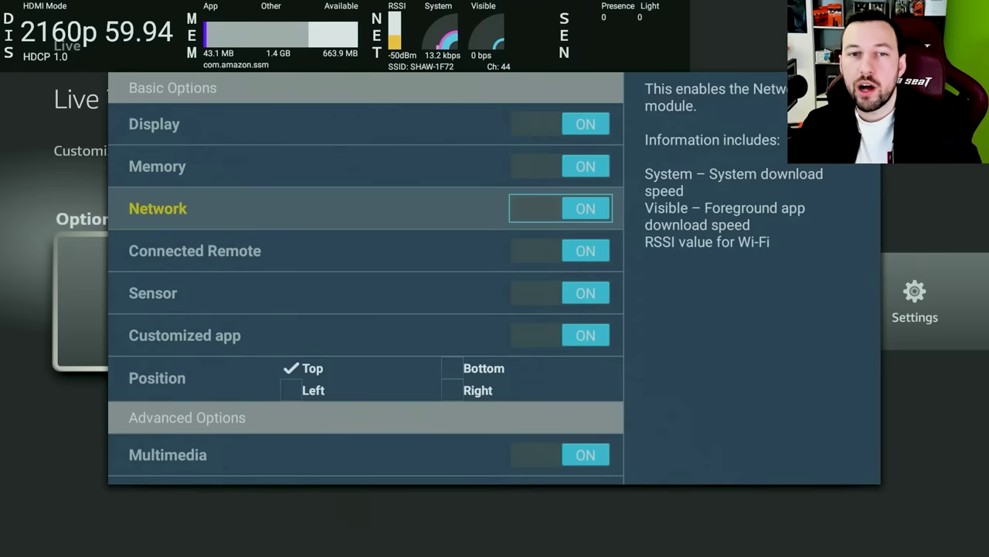
pyautogui.press('Return')
pyautogui.press('Return')
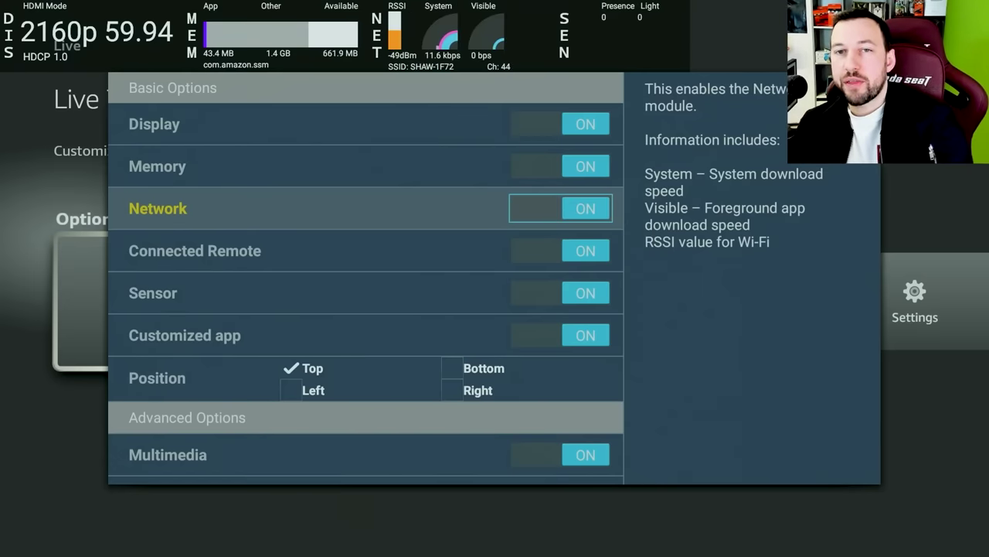
pyautogui.press('Down')
pyautogui.press('Up')
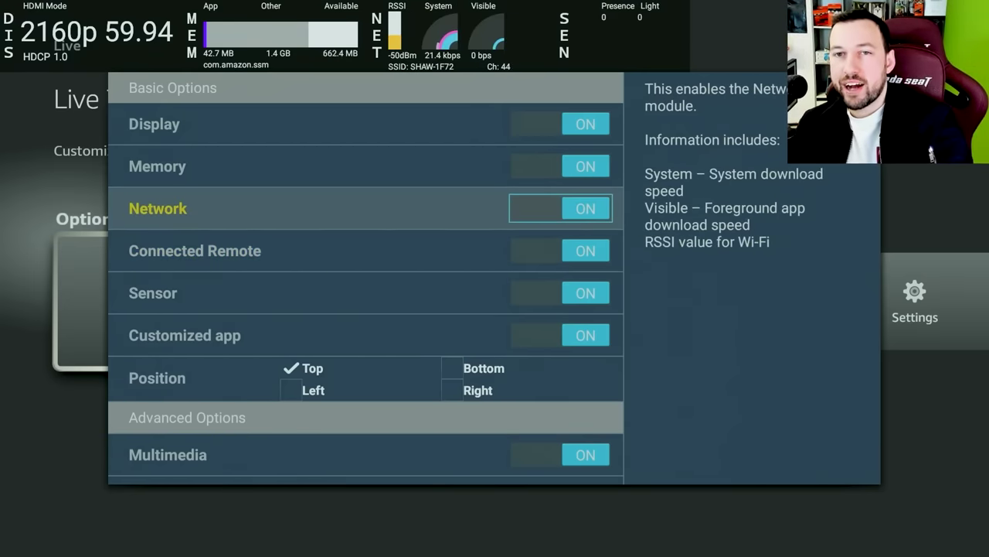
# Toggle the Connected Remote module off and back on in the System X-Ray overlay settings
pyautogui.press('Down')
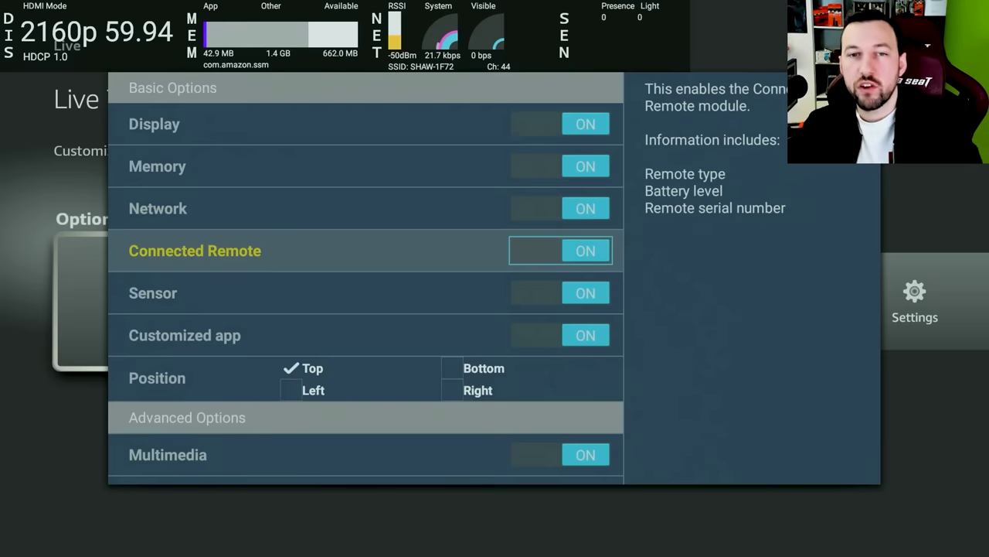
pyautogui.press('Return')
pyautogui.press('Return')
pyautogui.press('Return')
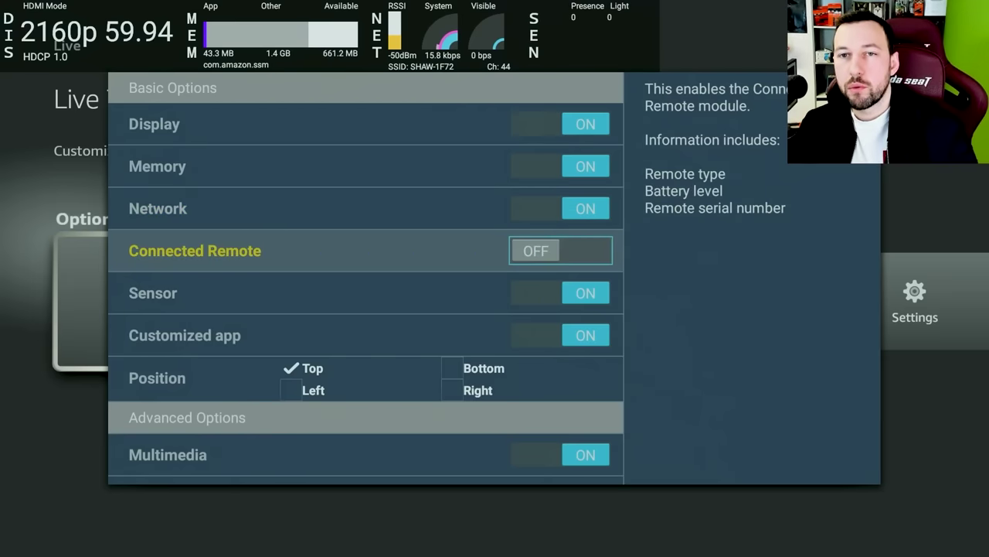
pyautogui.press('Return')
# Toggle the Sensor module off and back on in the System X-Ray overlay settings
pyautogui.press('Down')
pyautogui.press('Return')
pyautogui.press('Return')
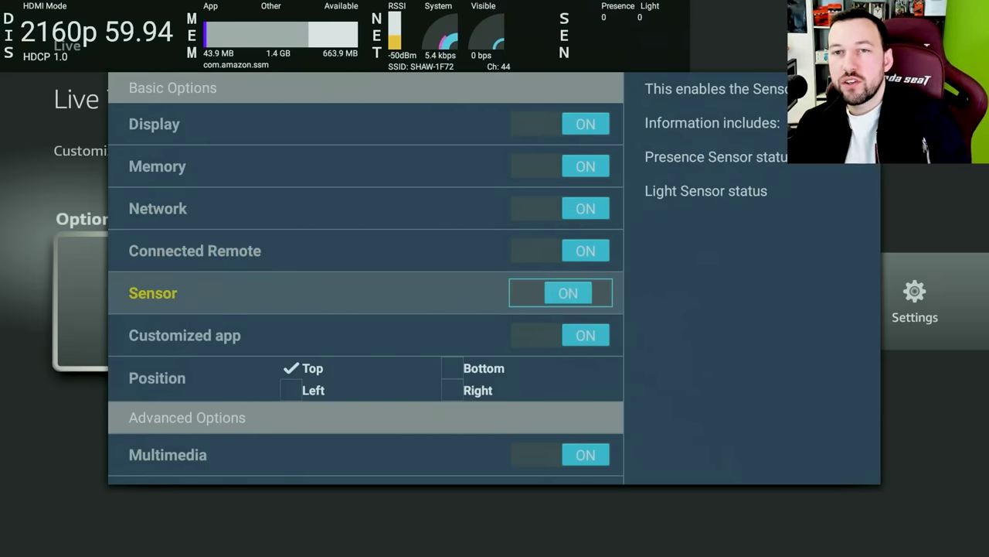
pyautogui.press('Return')
pyautogui.press('Return')
# Toggle the Customized app module off and back on in the System X-Ray overlay settings
pyautogui.press('Down')
pyautogui.press('Return')
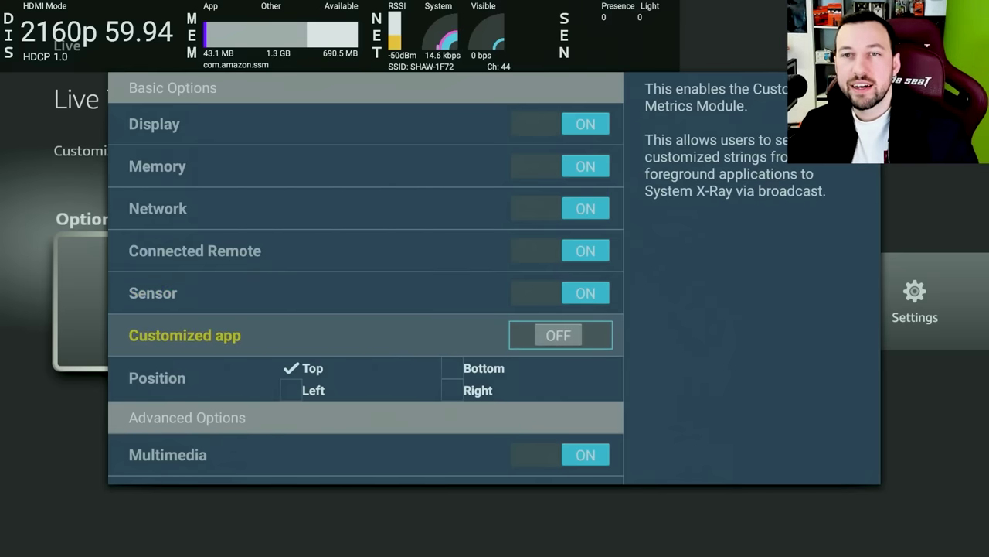
pyautogui.press('Return')
pyautogui.press('Return')
pyautogui.press('Return')
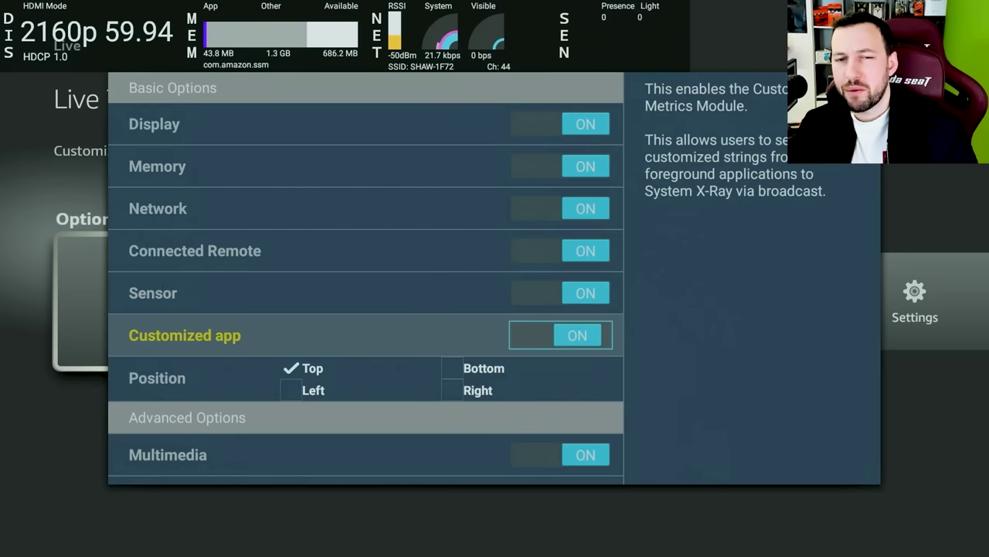
# Try the Left and Right positions for the System X-Ray overlay and set its position to Bottom
pyautogui.press('Down')
pyautogui.press('Down')
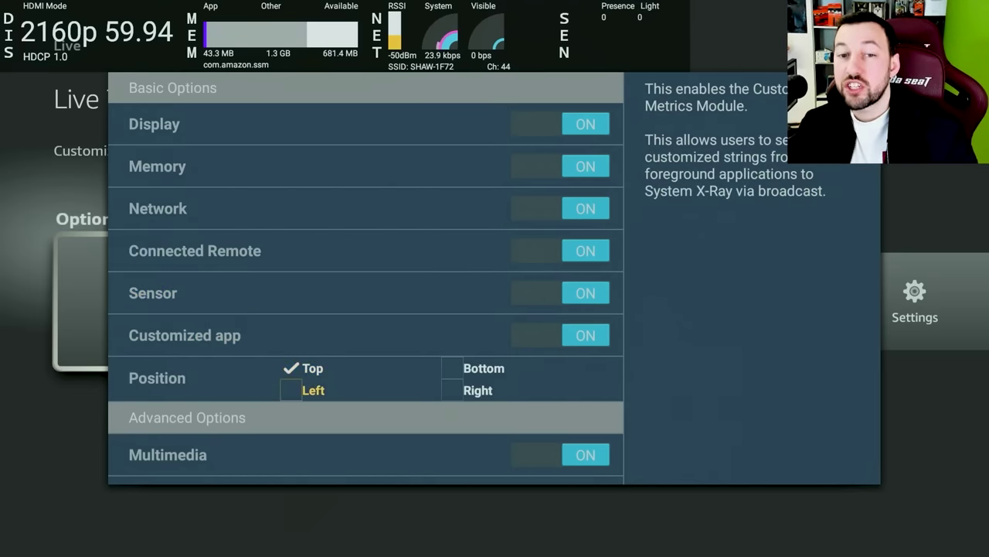
pyautogui.press('Return')
pyautogui.press('Right')
pyautogui.press('Return')
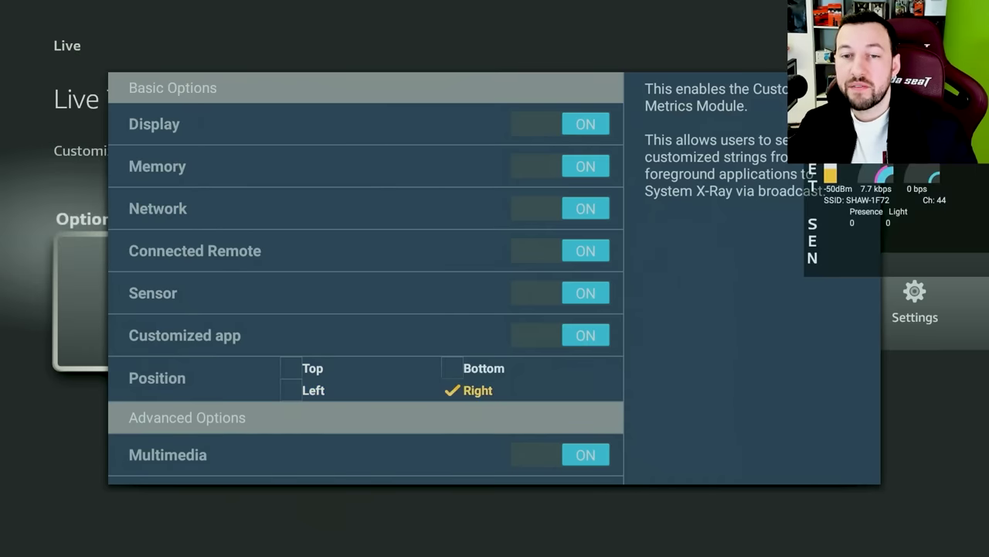
pyautogui.press('Up')
pyautogui.press('Return')
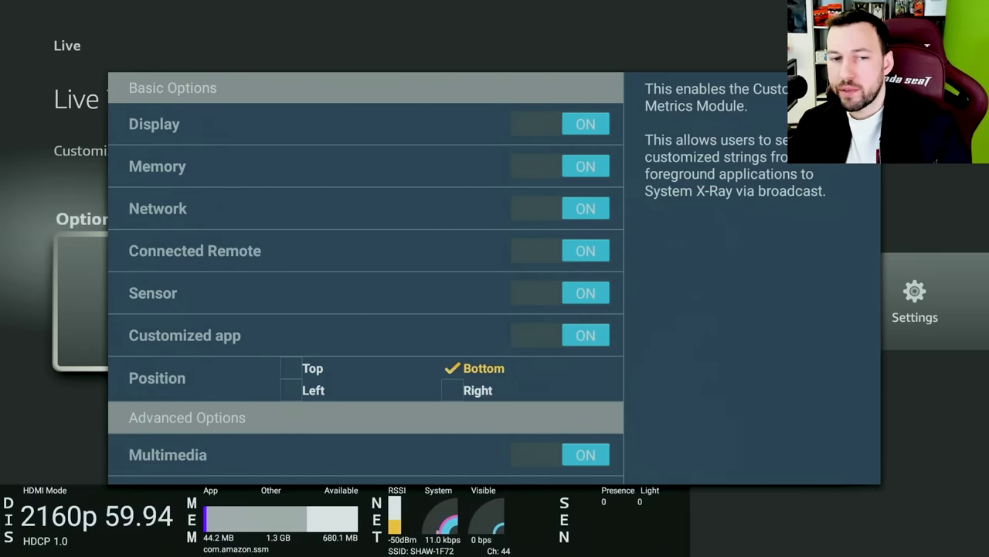
# Toggle the Multimedia module off and back on in the overlay's advanced options
pyautogui.press('Down')
pyautogui.press('Down')
pyautogui.press('Down')
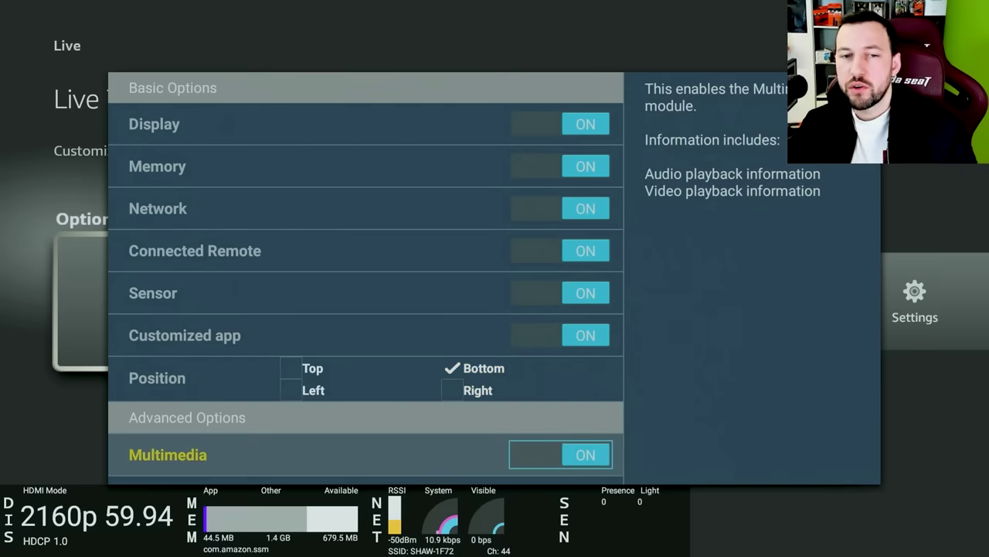
pyautogui.press('Up')
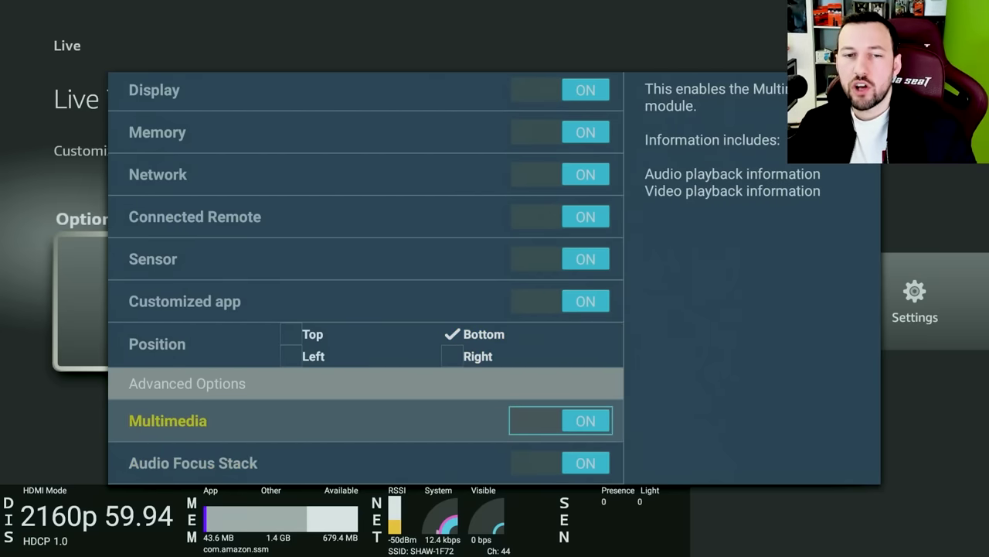
pyautogui.press('Return')
pyautogui.press('Return')
# Toggle the Audio Focus Stack module off and back on in the overlay's advanced options
pyautogui.press('Down')
pyautogui.press('Return')
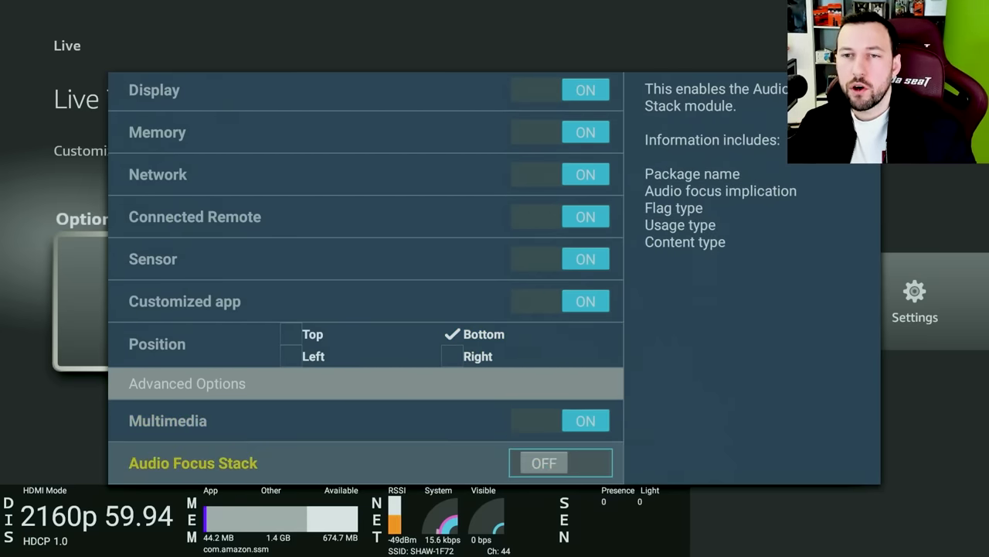
pyautogui.press('Up')
pyautogui.press('Down')
pyautogui.press('Return')
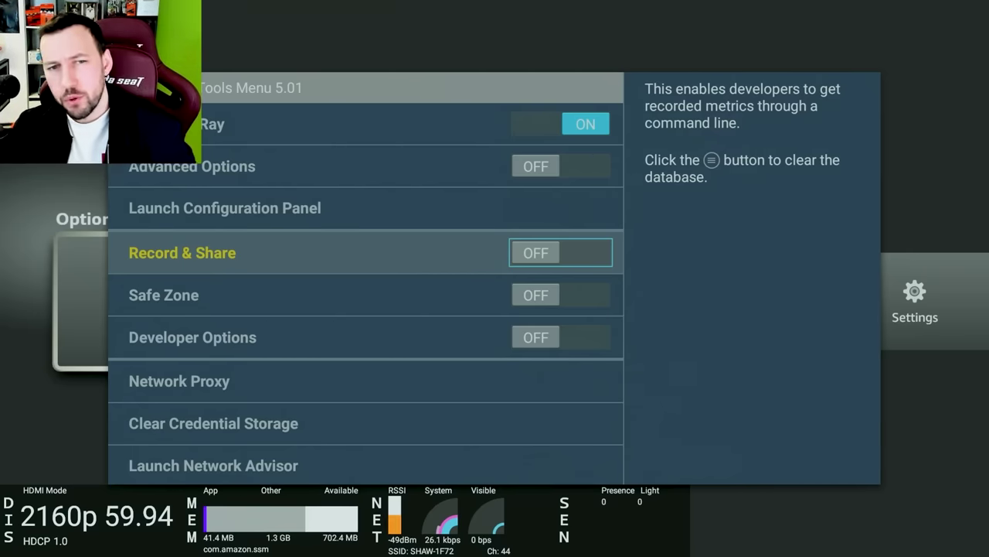
# Turn Safe Zone on to display the screen's overscan area and switch it off again
pyautogui.press('Down')
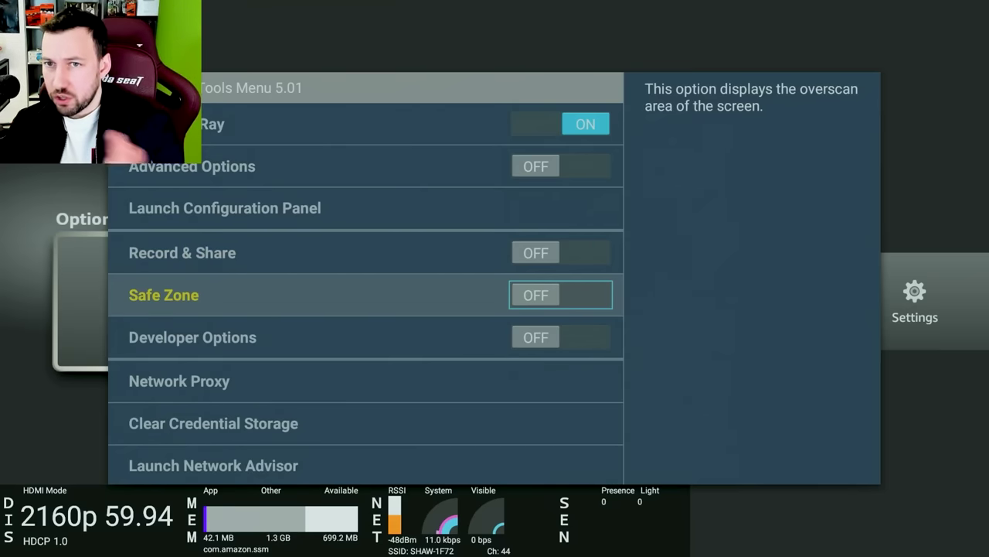
pyautogui.press('Return')
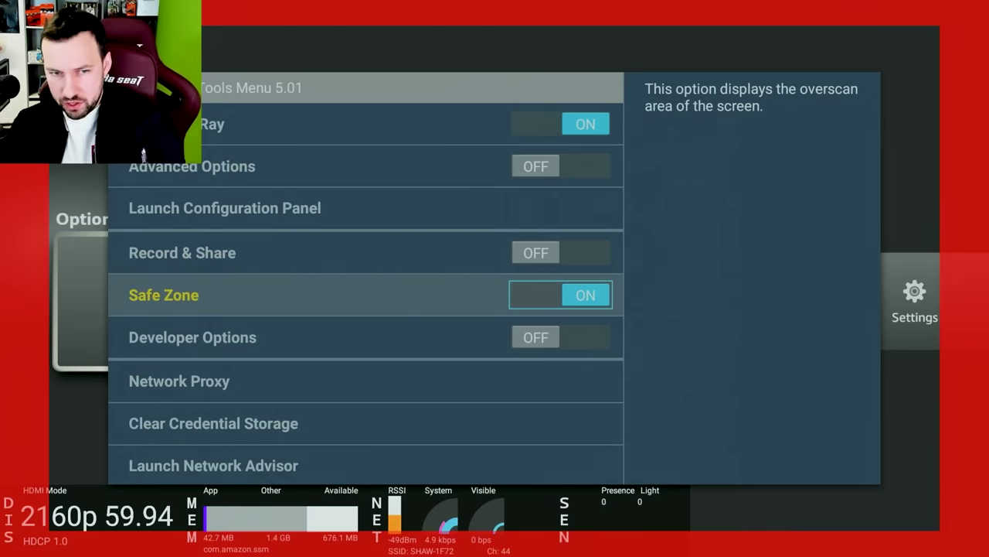
pyautogui.press('Return')
# Turn on Developer Options and view the package choices for Developer Row without selecting one
pyautogui.press('Down')
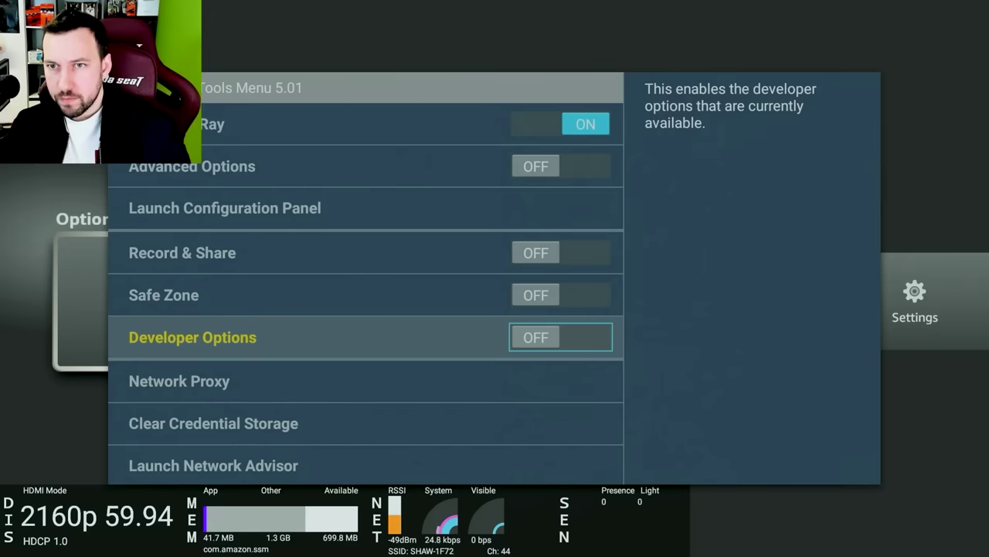
pyautogui.press('Return')
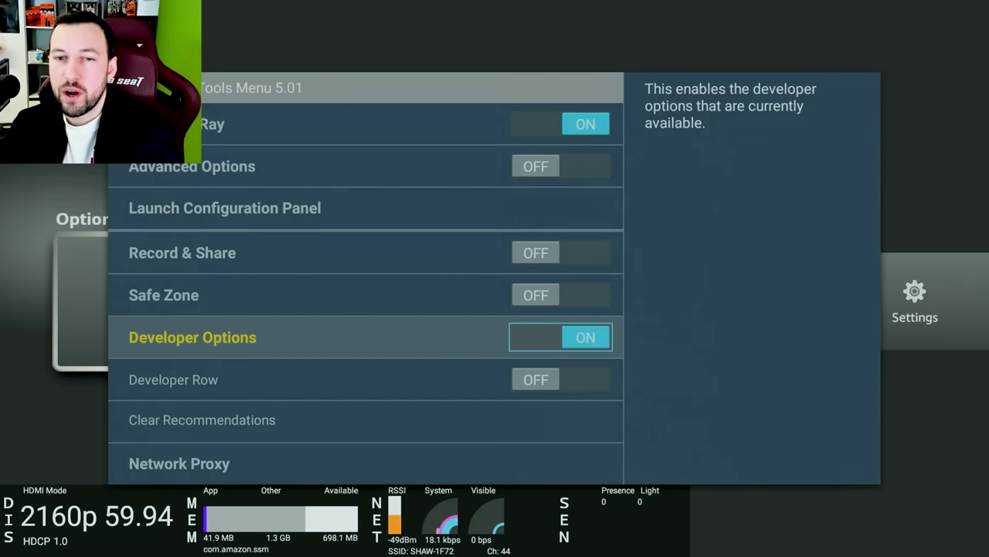
pyautogui.press('Down')
pyautogui.press('Return')
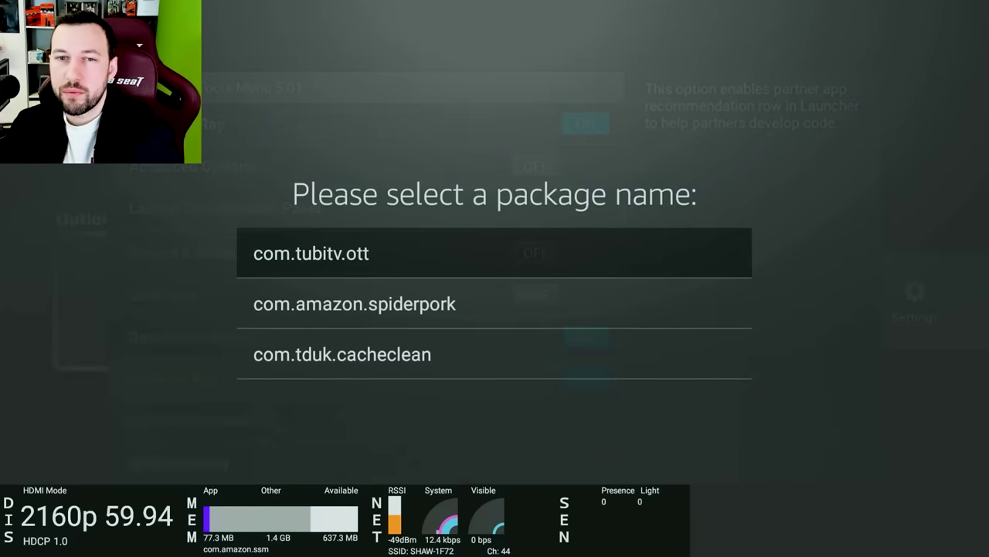
pyautogui.press('Escape')
pyautogui.press('Up')
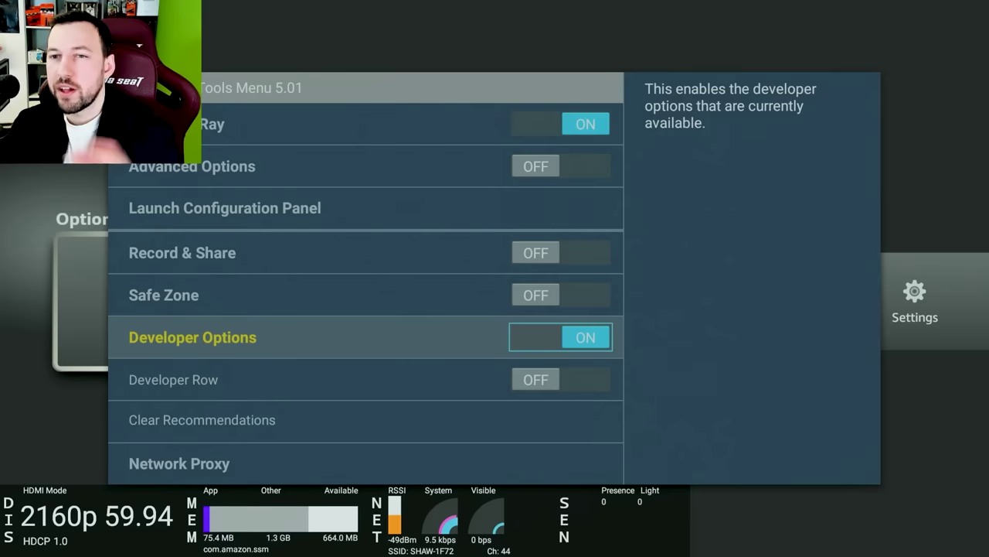
# Look over the Clear Recommendations and Network Proxy entries and launch Network Advisor
pyautogui.press('Down')
pyautogui.press('Down')
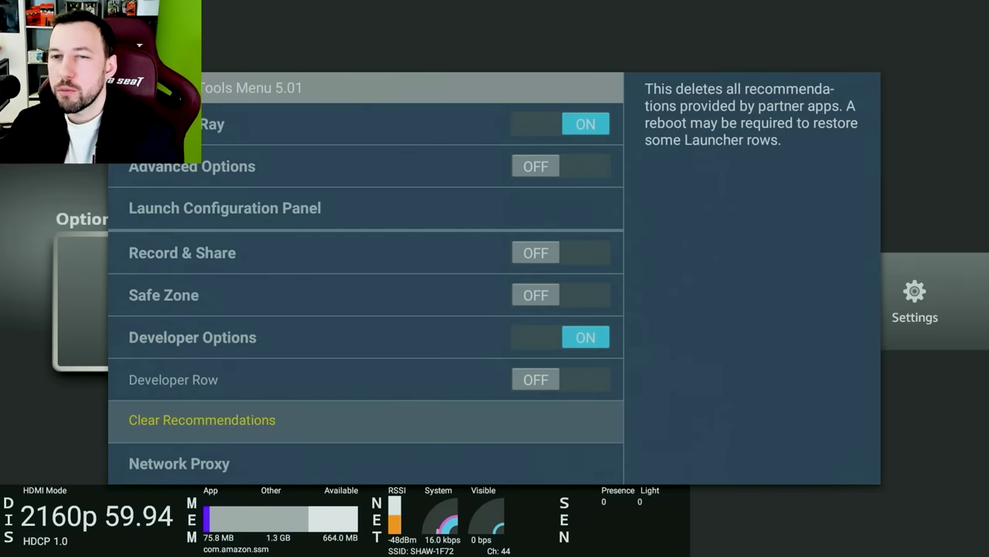
pyautogui.press('Down')
pyautogui.press('Down')
pyautogui.press('Up')
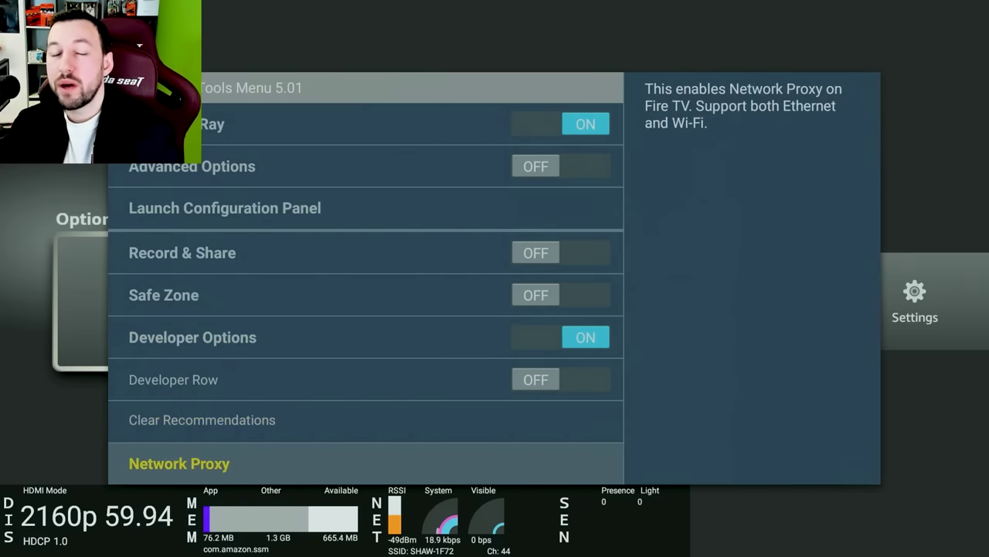
pyautogui.press('Down')
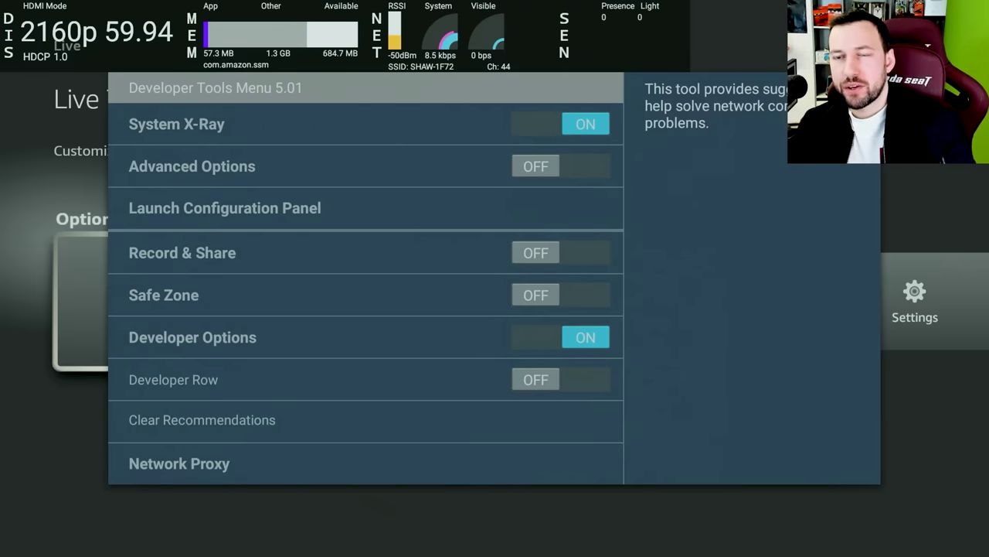
pyautogui.press('Return')
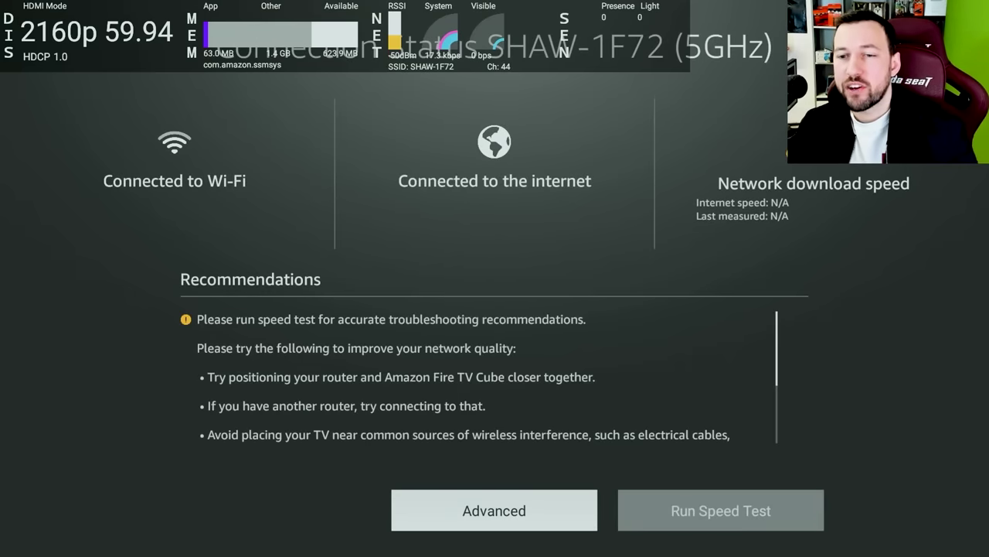
# Run the network speed test from the connection status page, accepting the additional data use
pyautogui.press('Right')
pyautogui.press('Return')
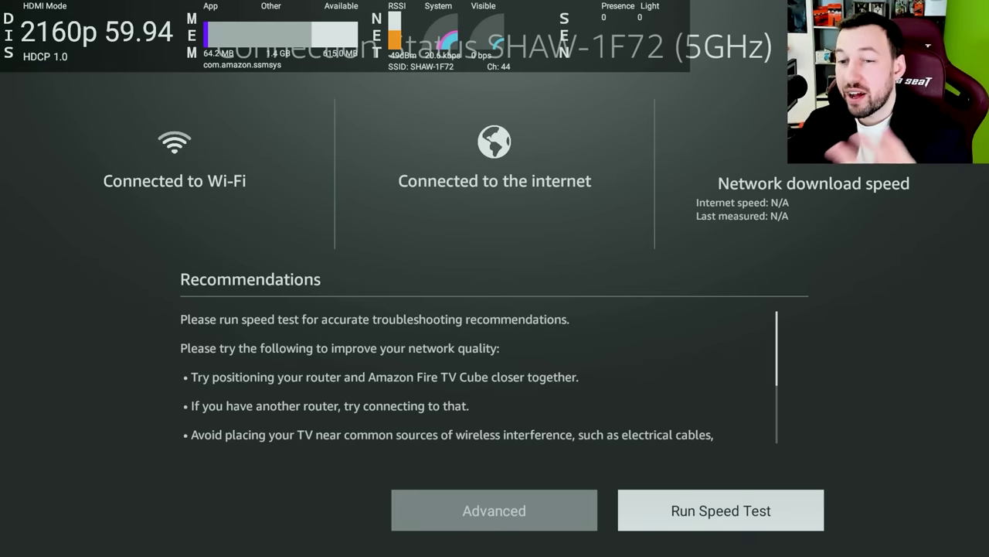
pyautogui.press('Return')
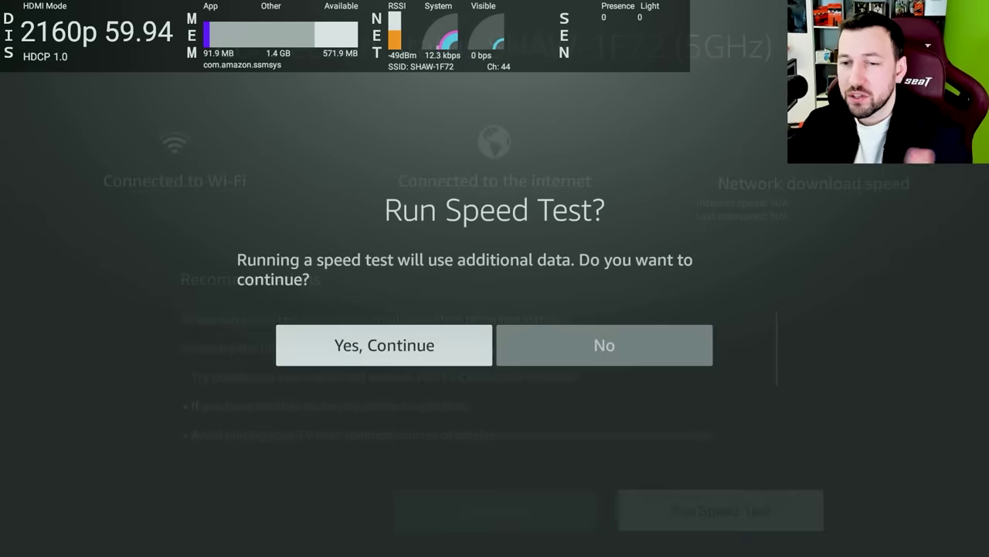
pyautogui.press('Return')
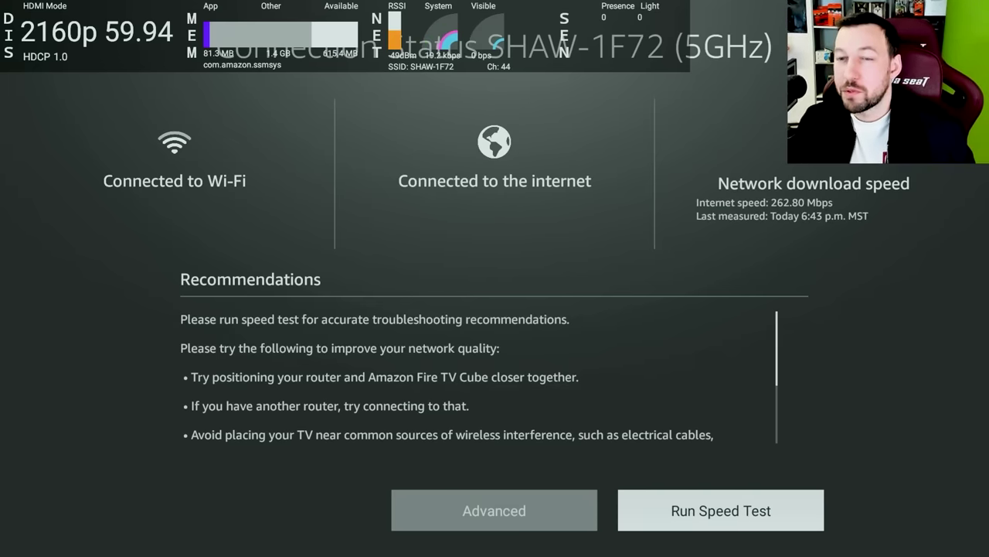
# Read through the network recommendations and open the advanced status of the connected Wi-Fi network
pyautogui.press('Return')
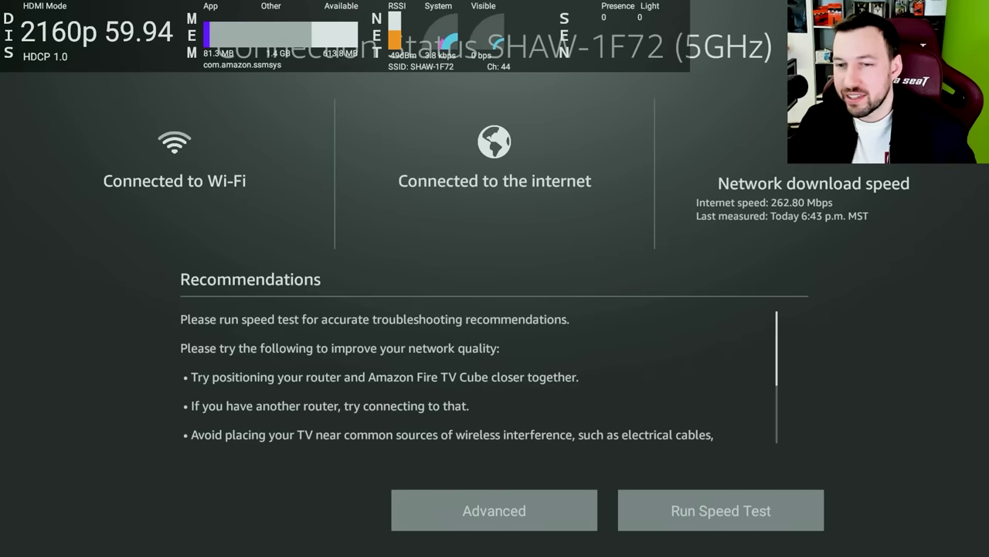
pyautogui.press('Down')
pyautogui.press('Down')
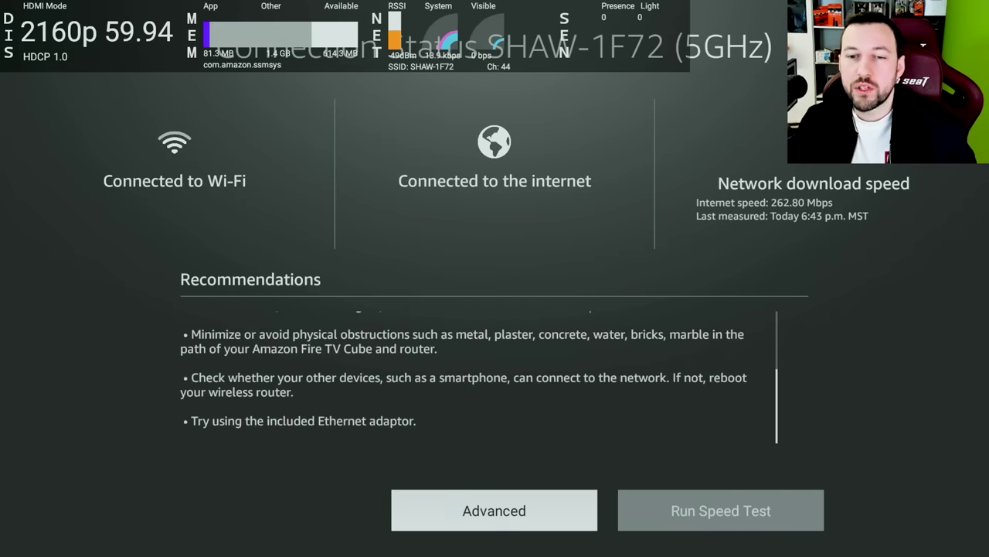
pyautogui.press('Return')
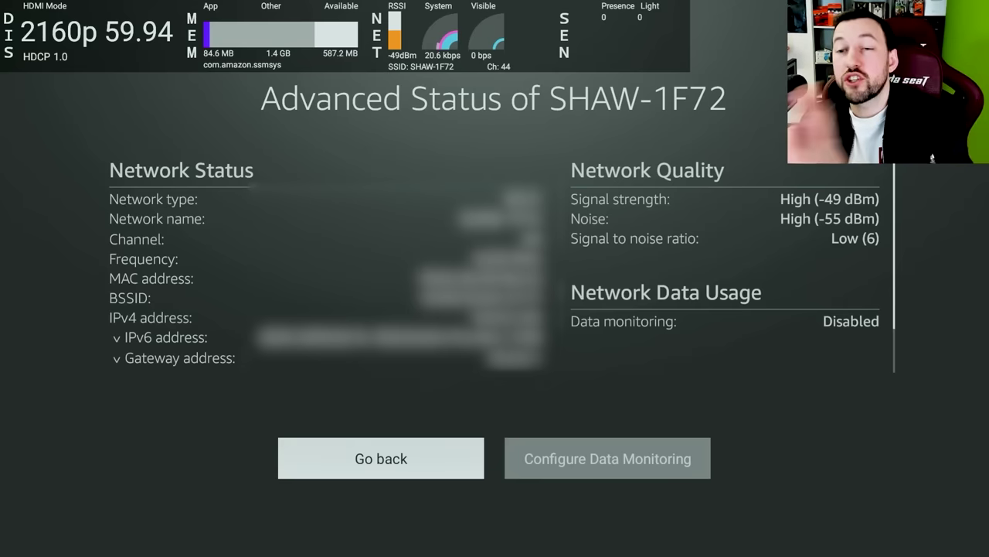